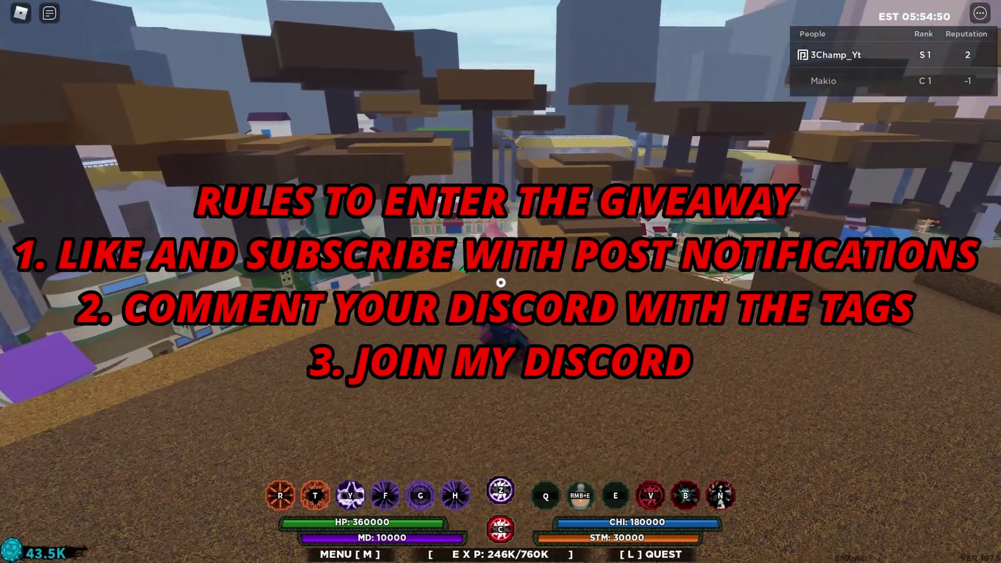
Step: Open the Shindo Life main menu scroll with the M key
key("m")
Step: Gift a Bloodline Bag from the RELL Coin Shop for 699 Robux and dismiss the success message
left_click(395, 152)
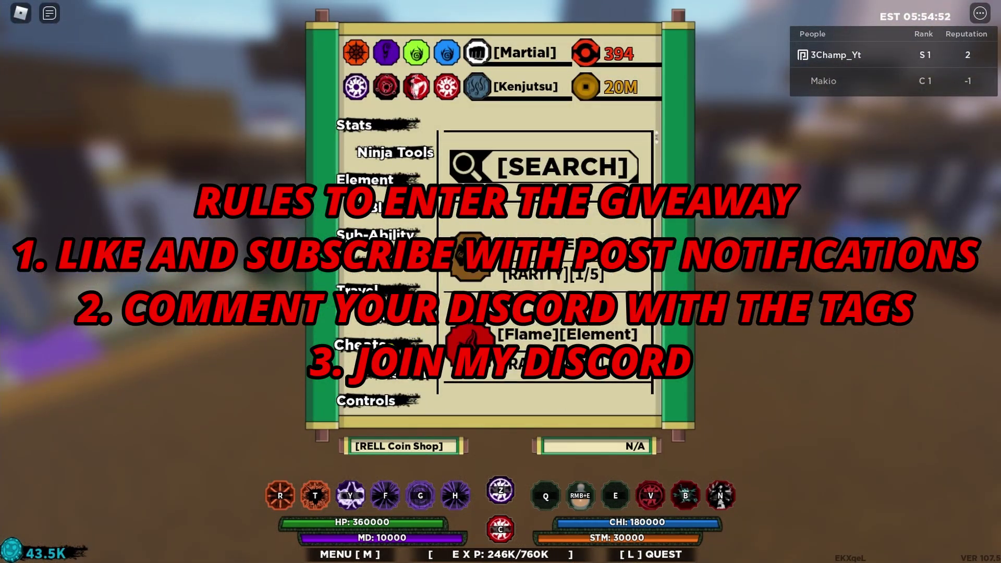
scroll(548, 235, "down", 5)
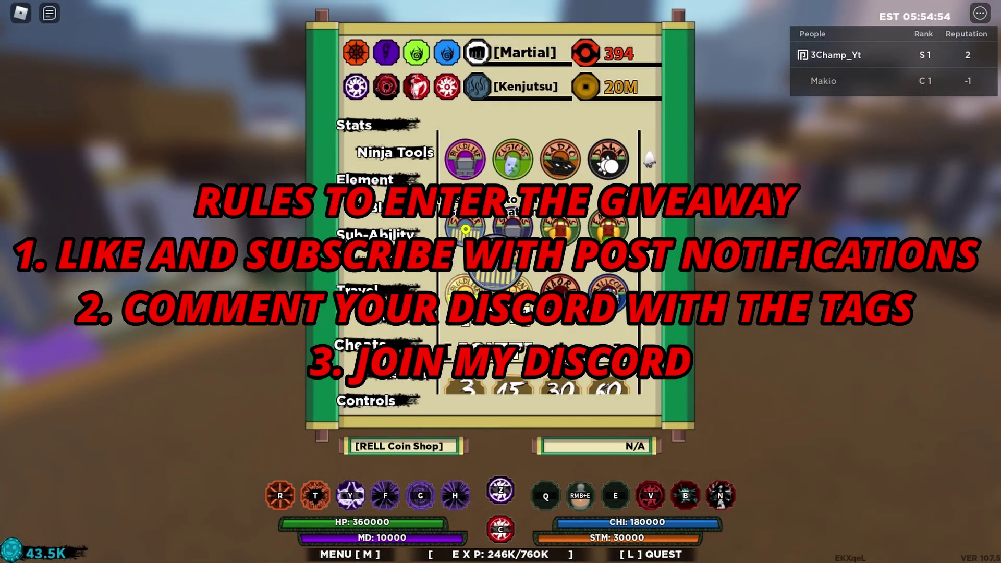
left_click(465, 162)
left_click(502, 282)
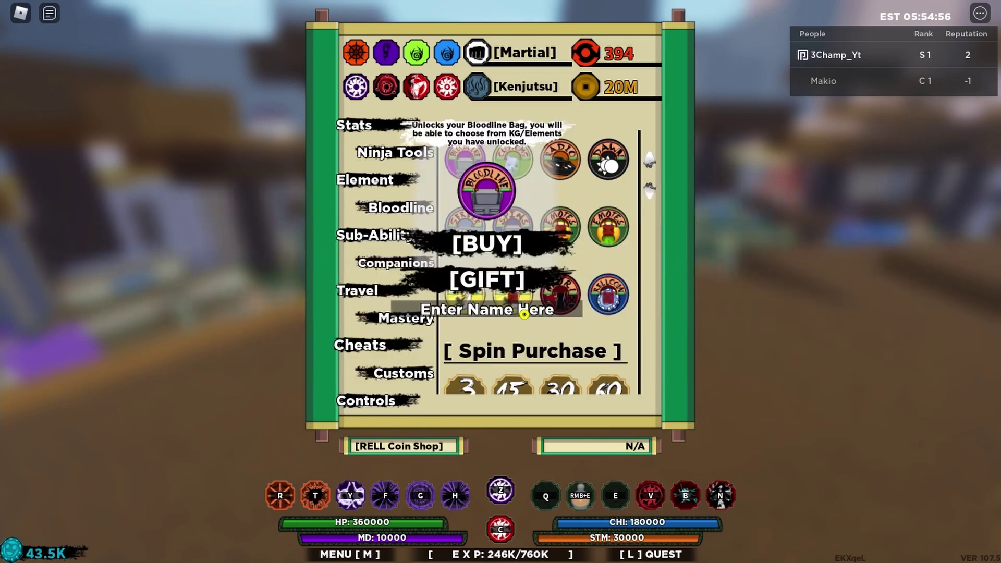
type("Makio")
key("Return")
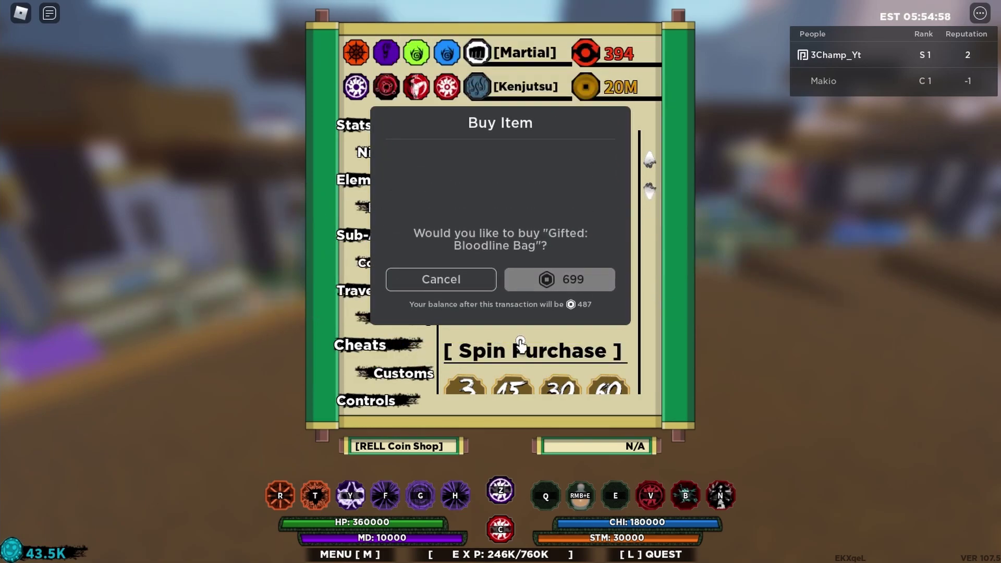
left_click(560, 345)
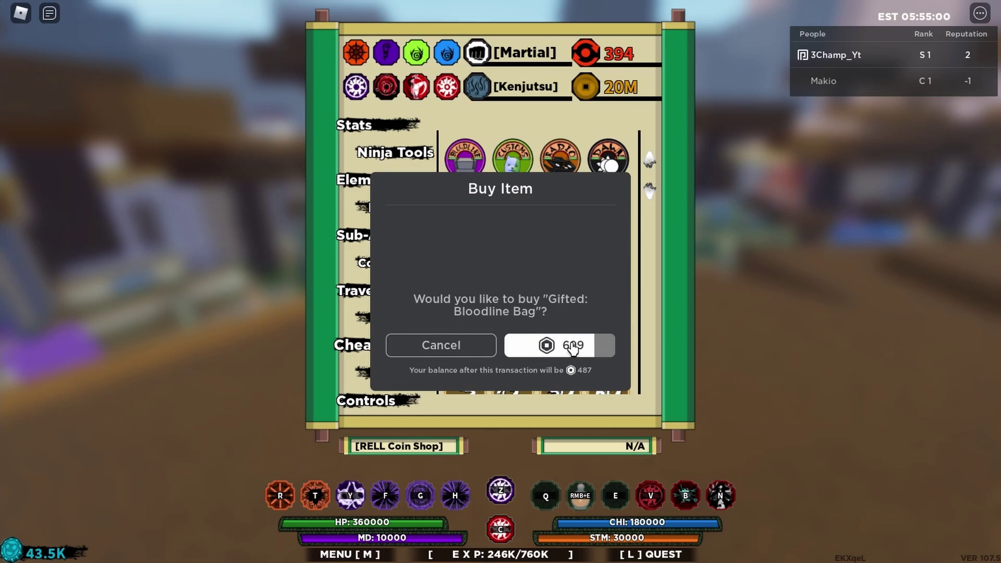
left_click(569, 350)
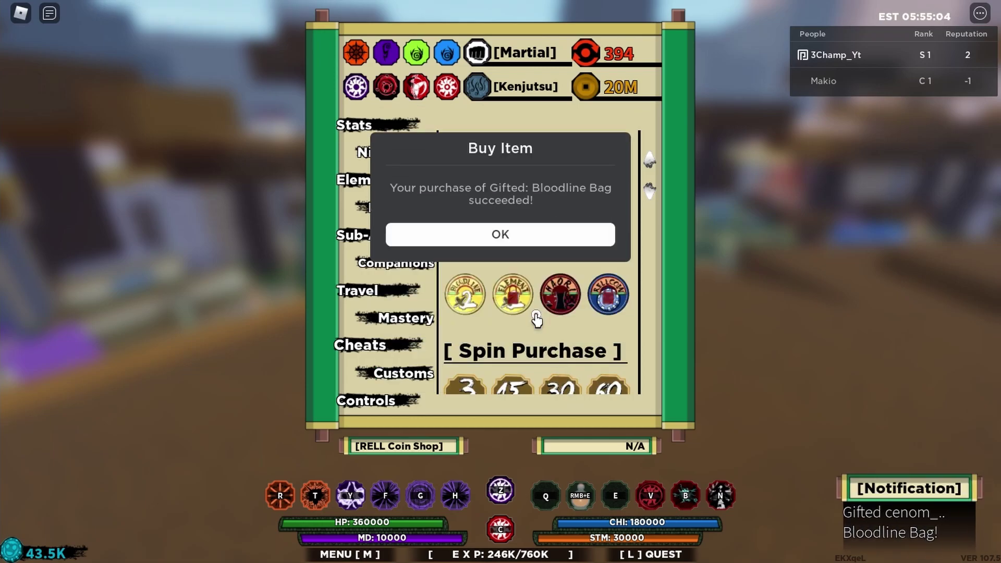
left_click(500, 234)
Step: Close the menu, run across the clifftop and jump off toward the village
key("m")
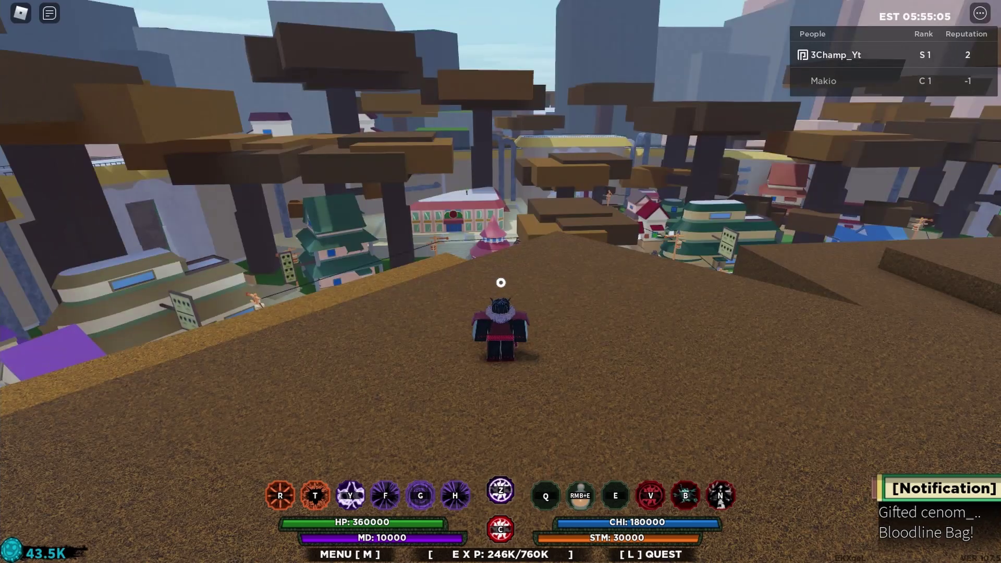
key("w")
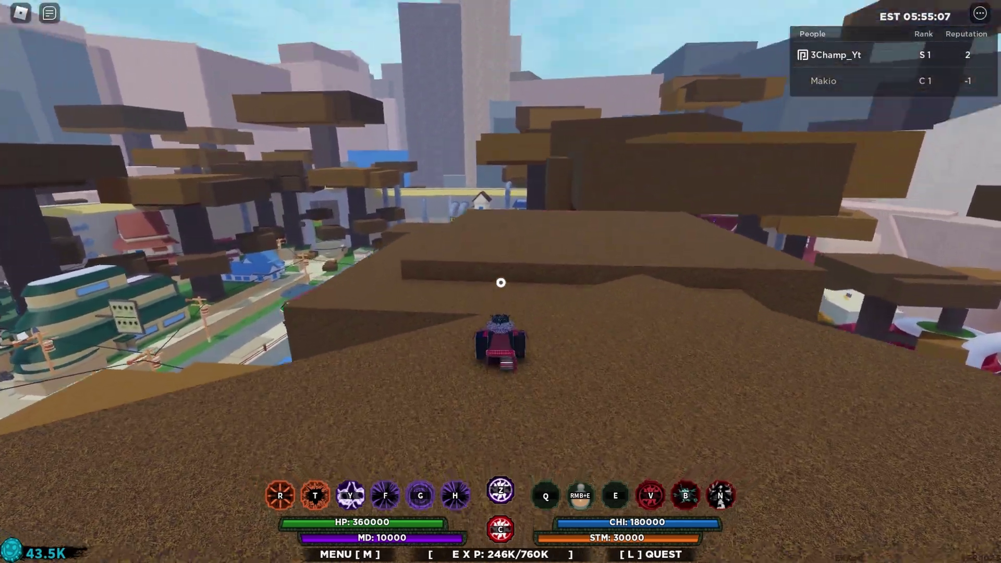
key("w")
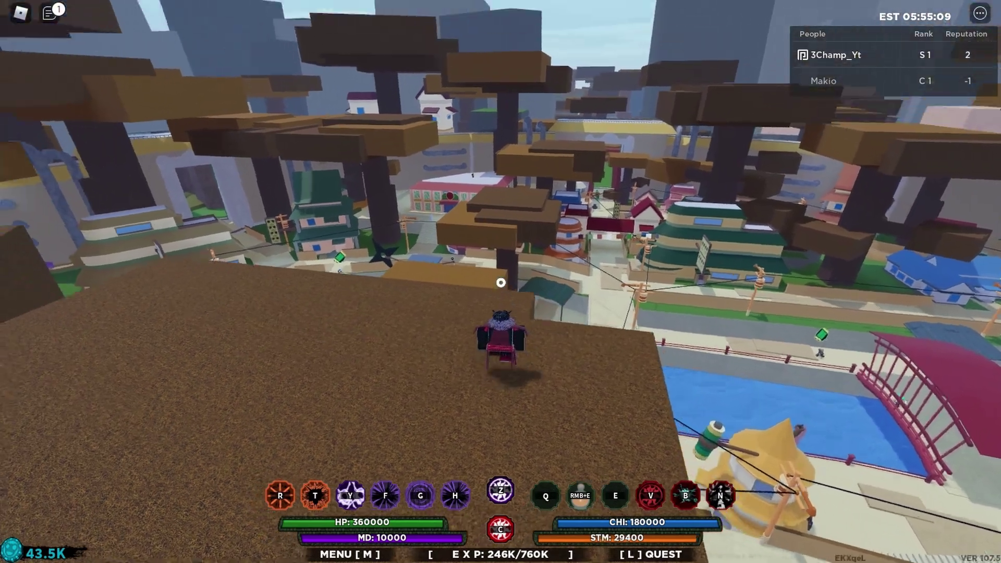
key("w")
key("space")
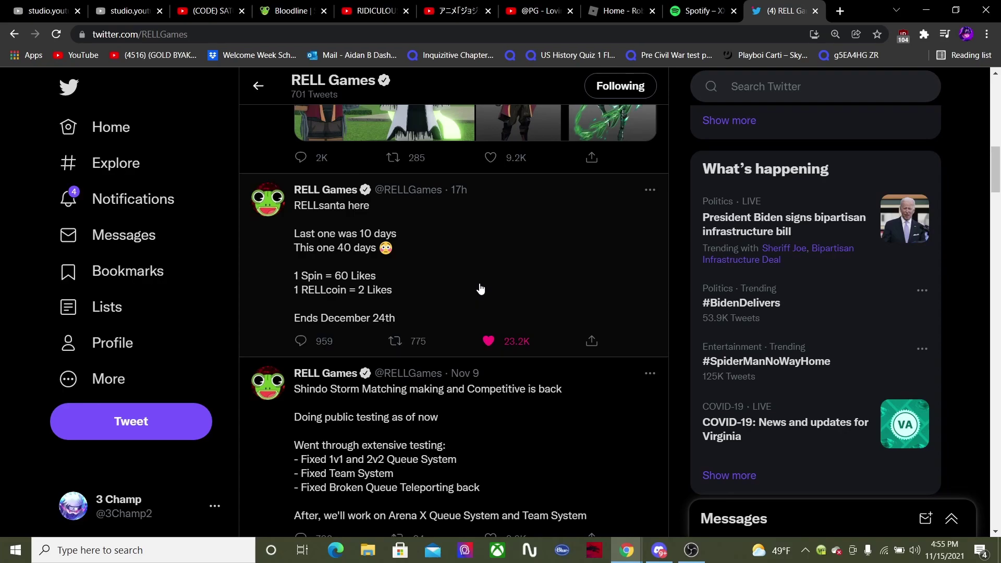
scroll(481, 290, "down", 5)
scroll(480, 289, "down", 5)
scroll(485, 312, "down", 2)
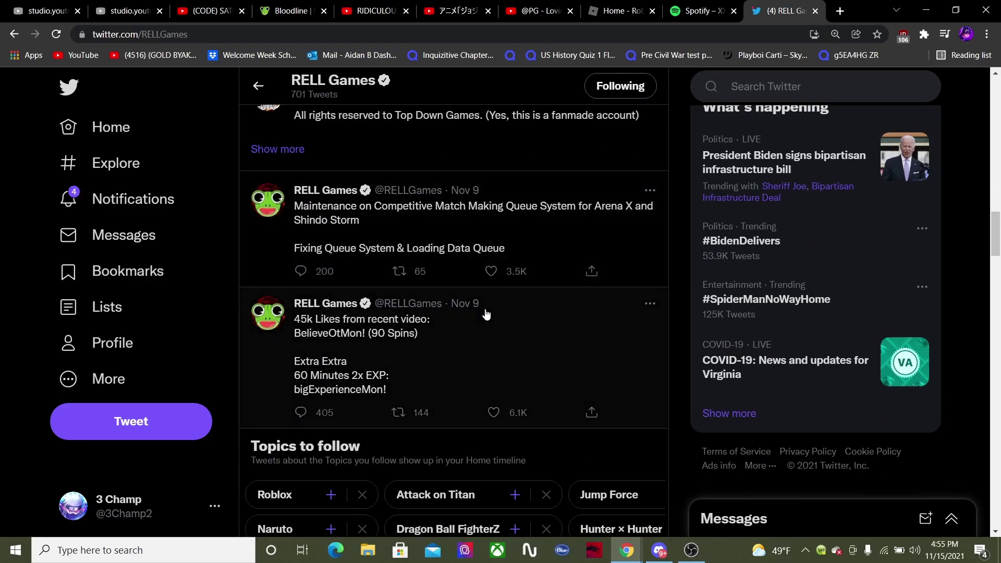
scroll(490, 329, "down", 4)
scroll(490, 339, "down", 3)
scroll(491, 339, "down", 4)
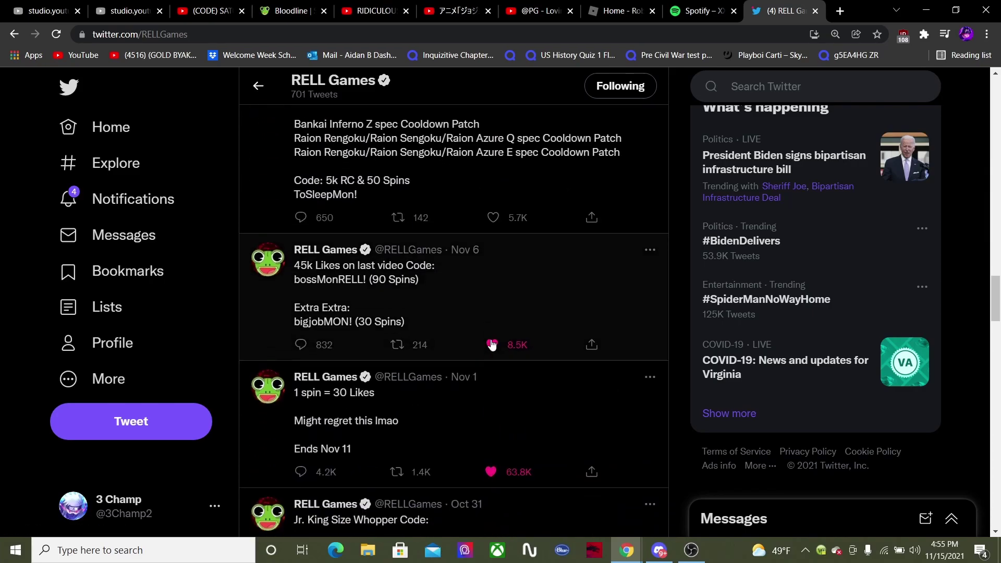
scroll(491, 344, "down", 2)
scroll(491, 349, "down", 1)
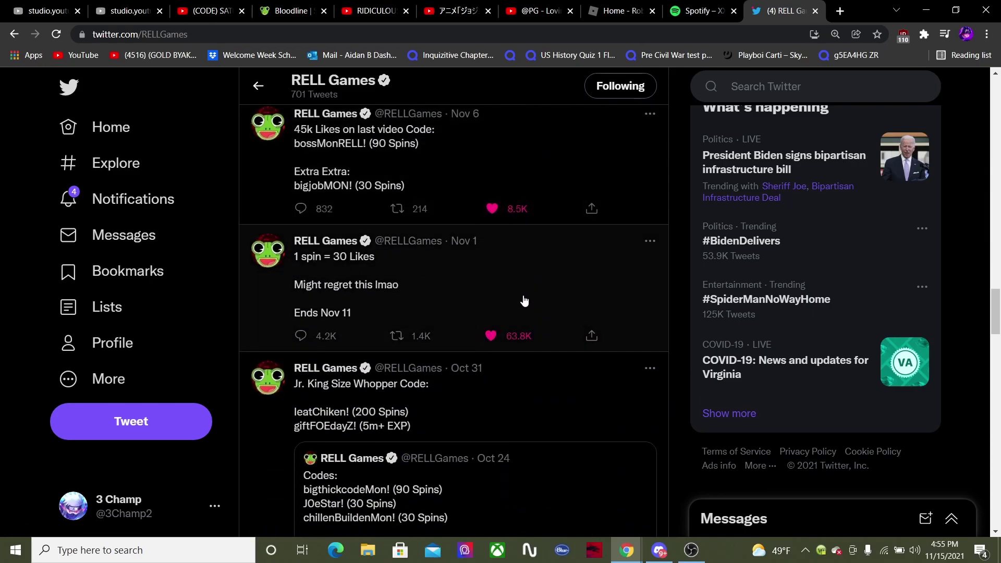
scroll(431, 303, "up", 5)
scroll(470, 329, "up", 5)
scroll(485, 360, "up", 4)
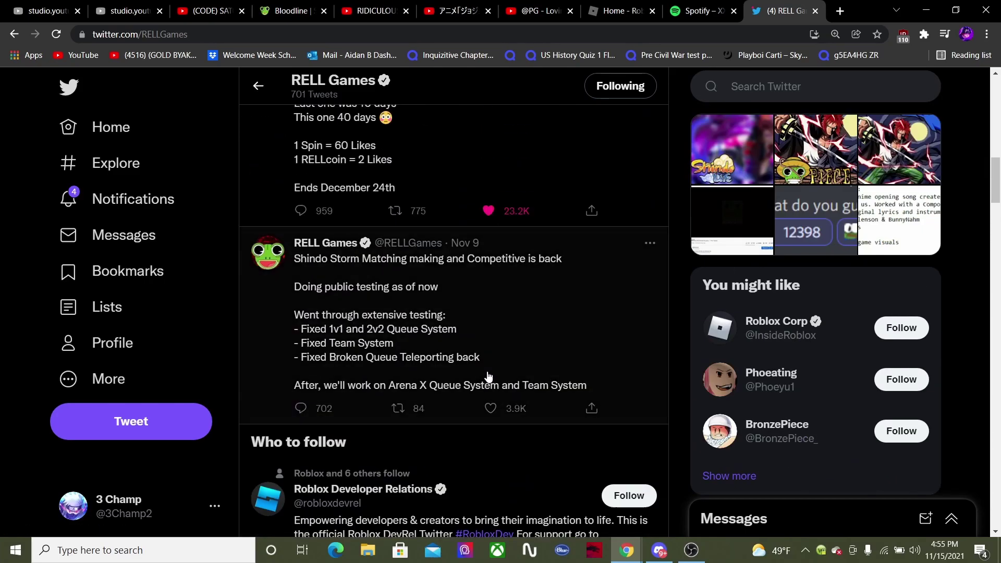
scroll(496, 391, "up", 4)
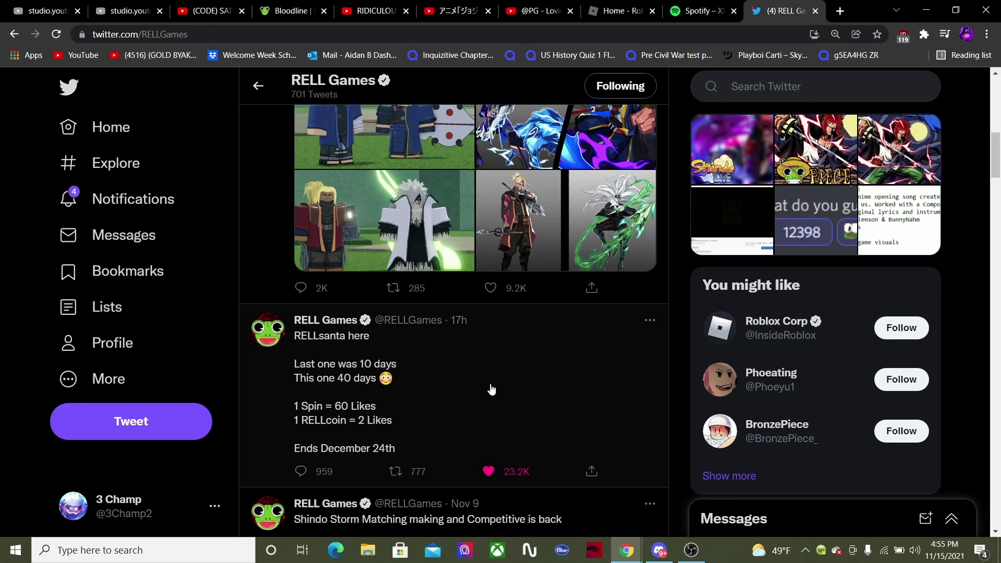
Step: Retweet the RELLsanta spins tweet, then open a reply draft and discard it
left_click(395, 471)
scroll(391, 438, "up", 1)
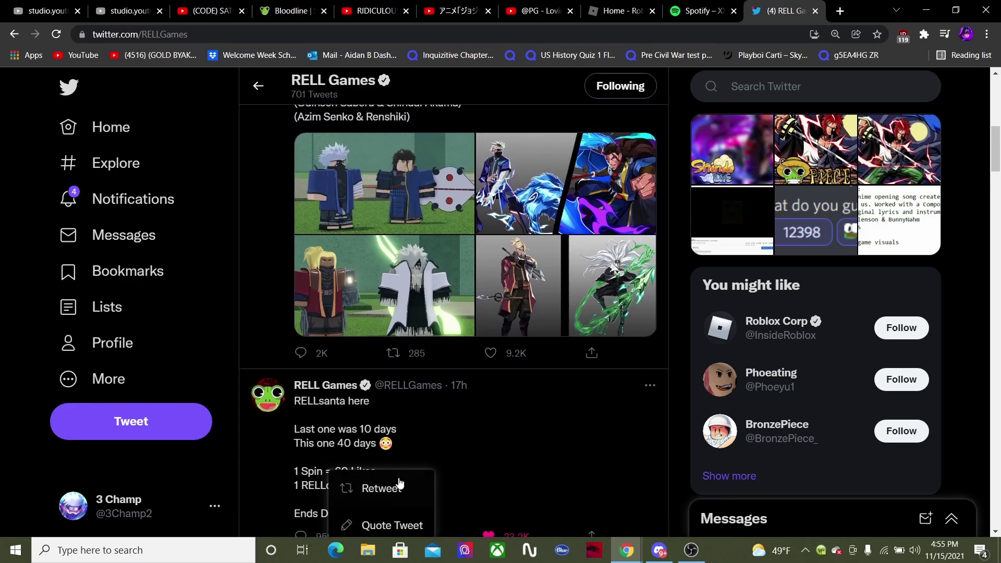
left_click(381, 489)
scroll(469, 430, "down", 2)
scroll(481, 395, "down", 2)
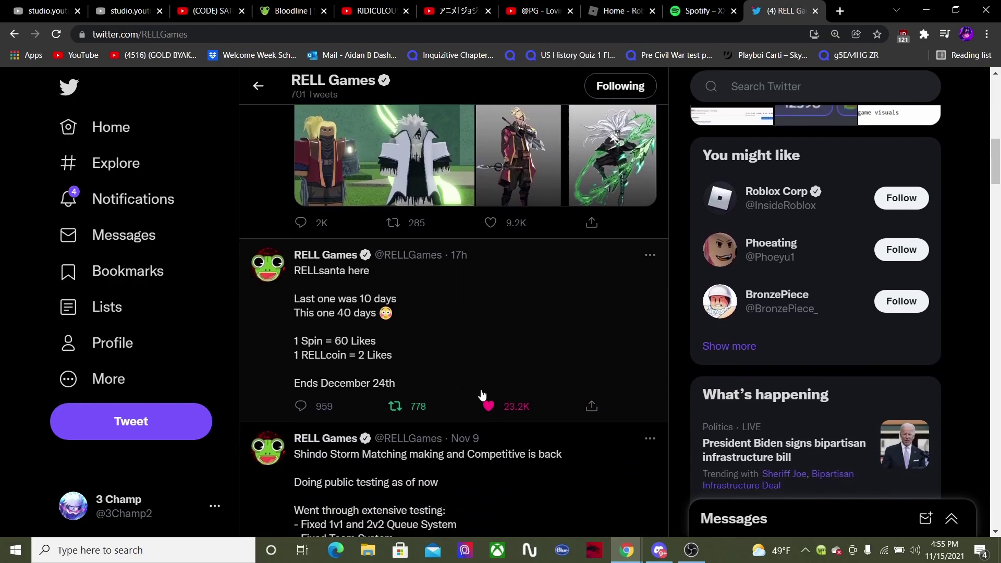
left_click(302, 406)
left_click(305, 110)
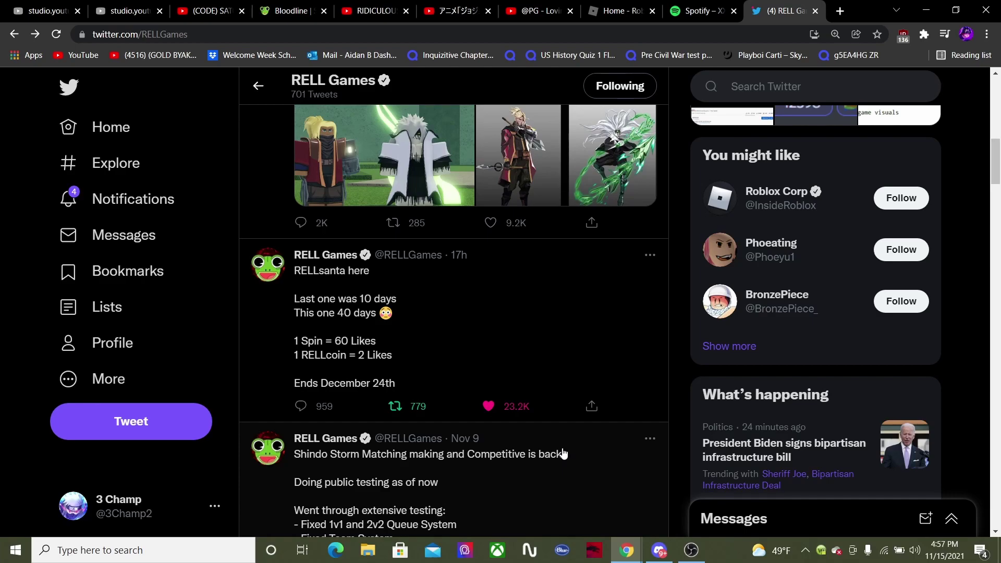
Step: Bring the OBS Studio window to the front from the taskbar
left_click(691, 550)
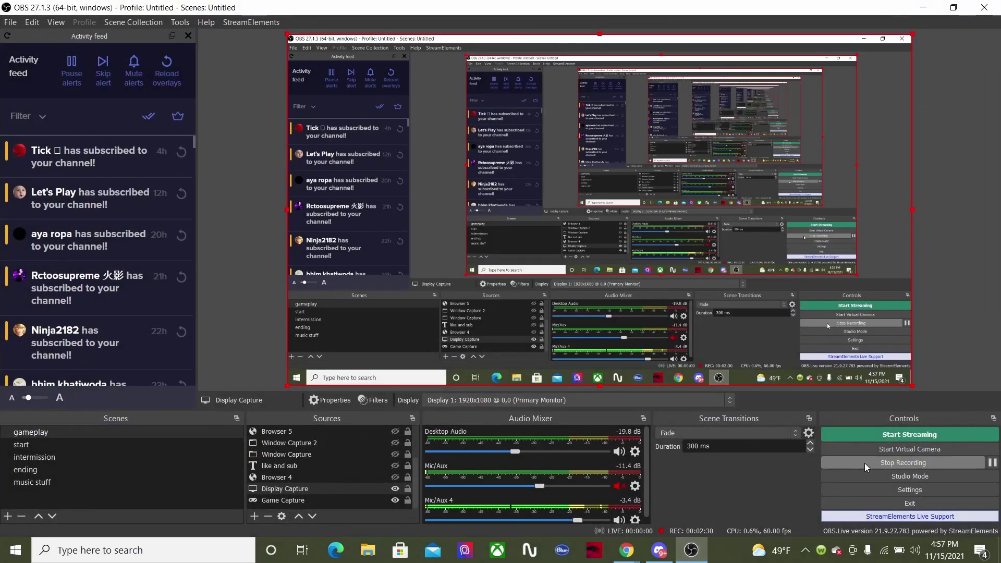